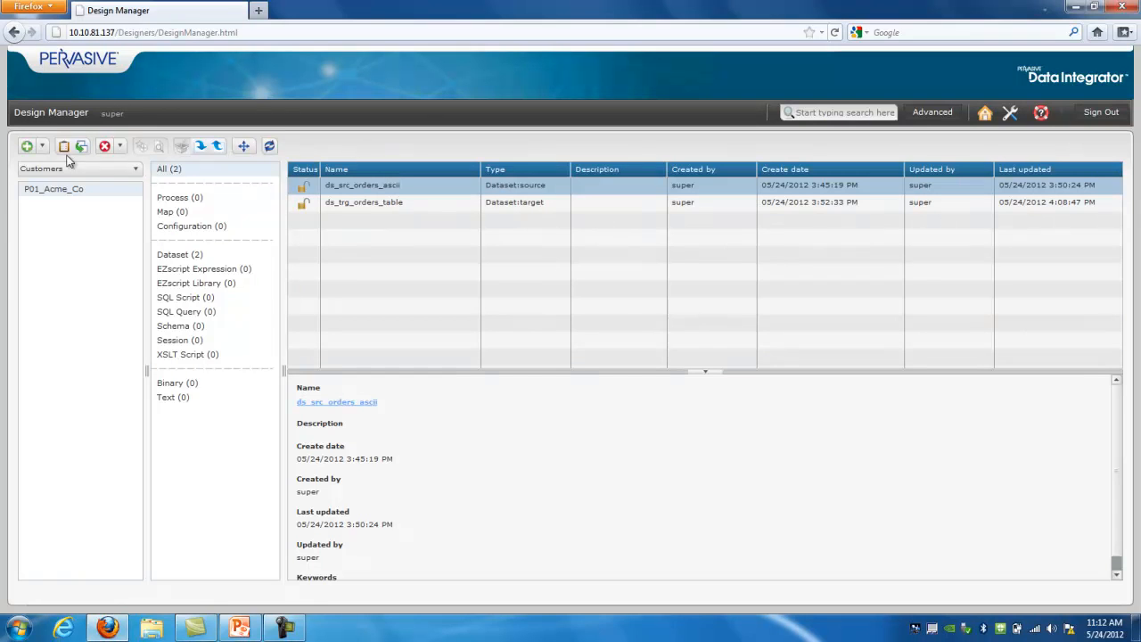
Create a new map named m_orders_ascii_to_sql in the P01_Acme_Co project and open it in the designer
click(43, 146)
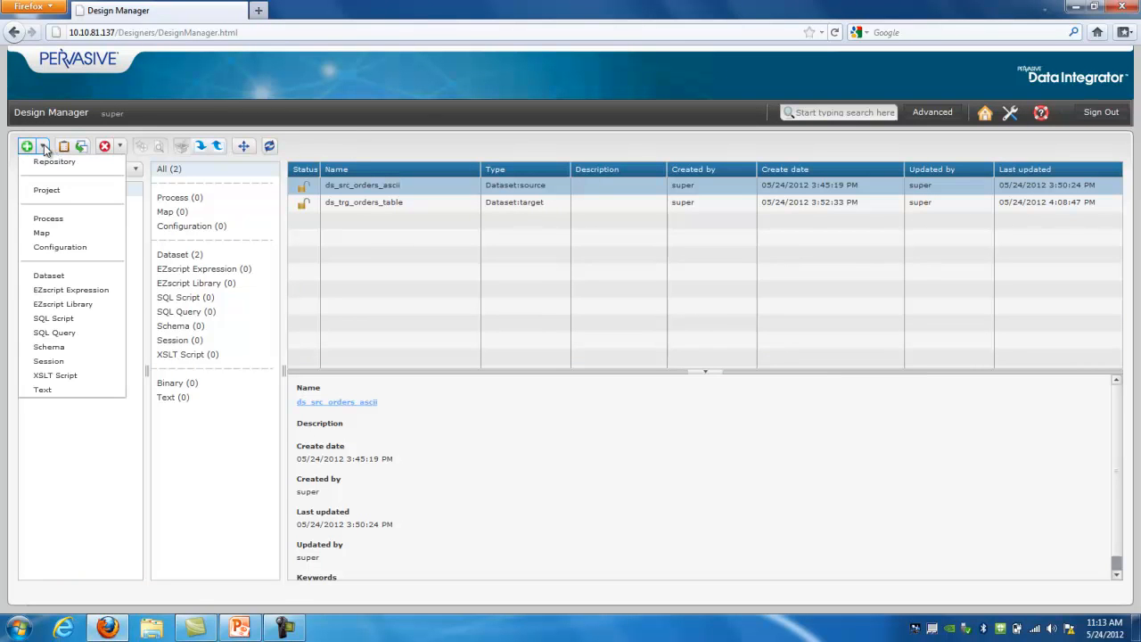
click(42, 234)
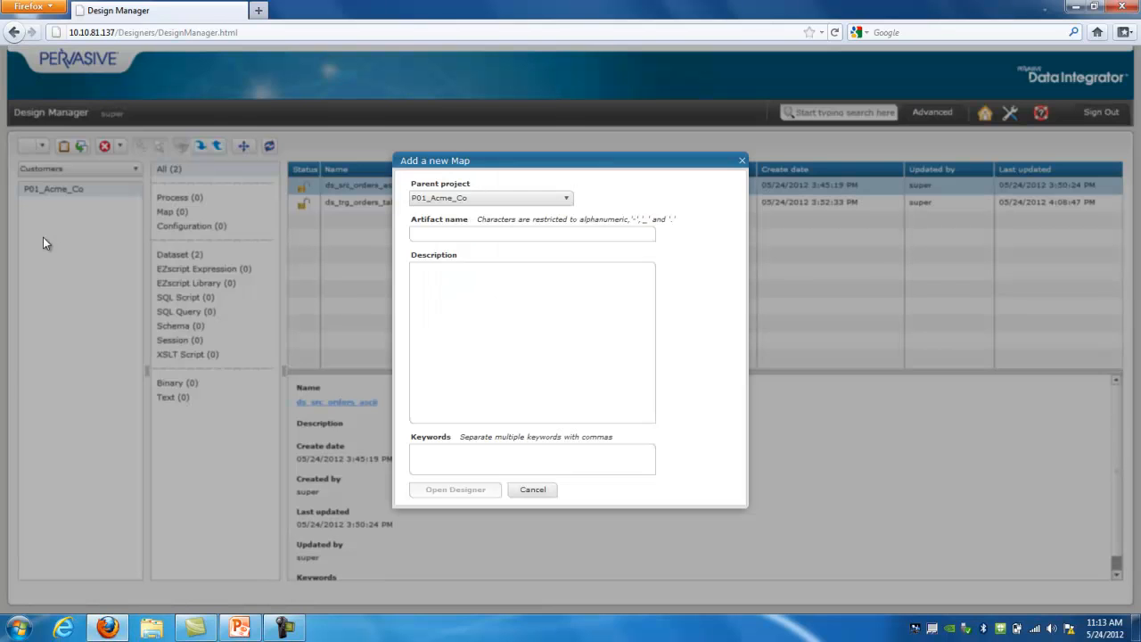
click(487, 234)
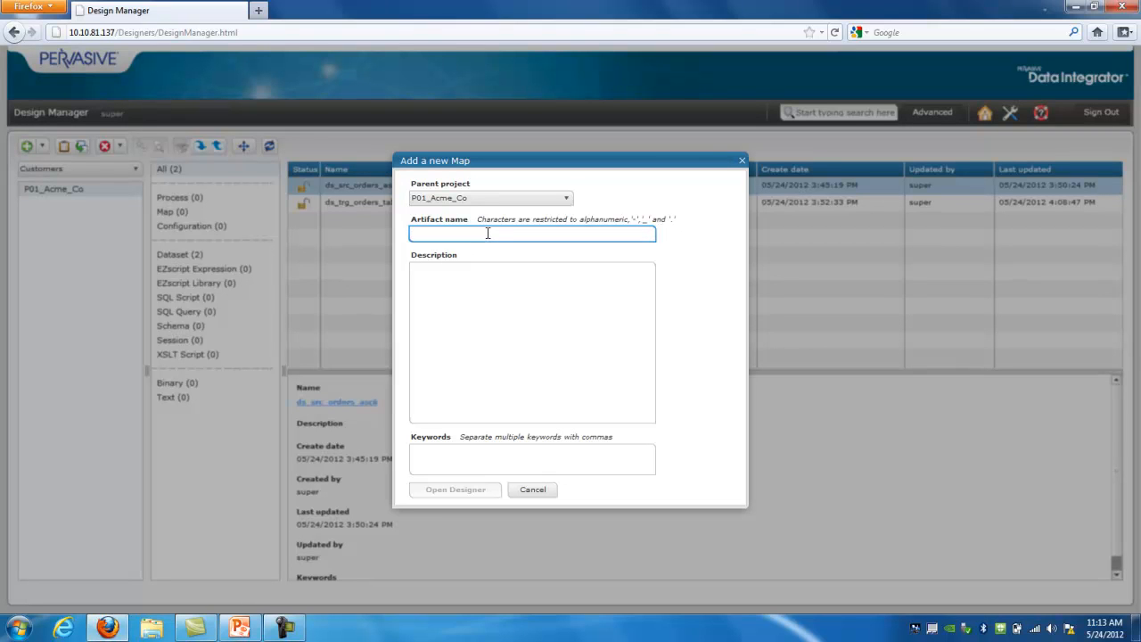
text(m)
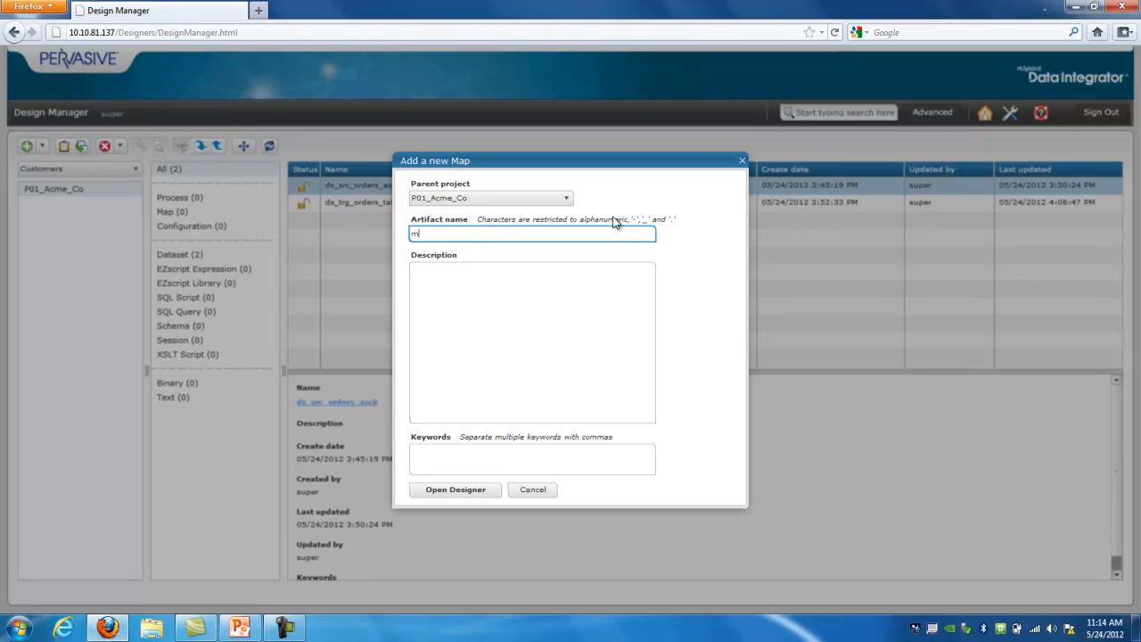
text(_orders_ascii_to_sql)
click(471, 496)
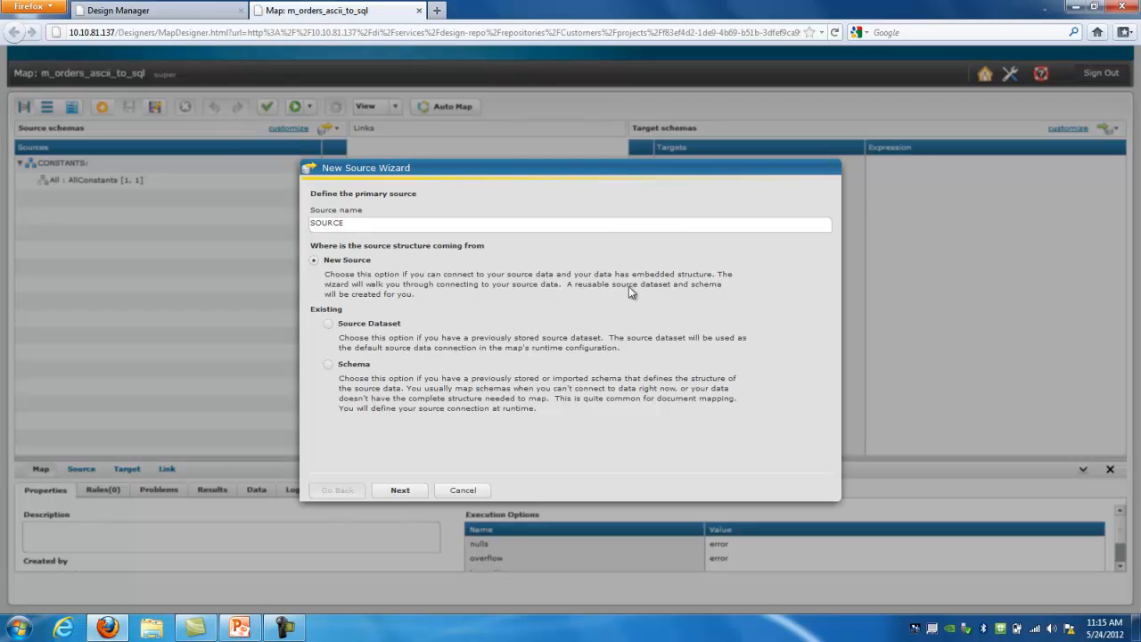
Define the map's primary source from the existing source dataset ds_src_orders_ascii
click(328, 325)
click(399, 489)
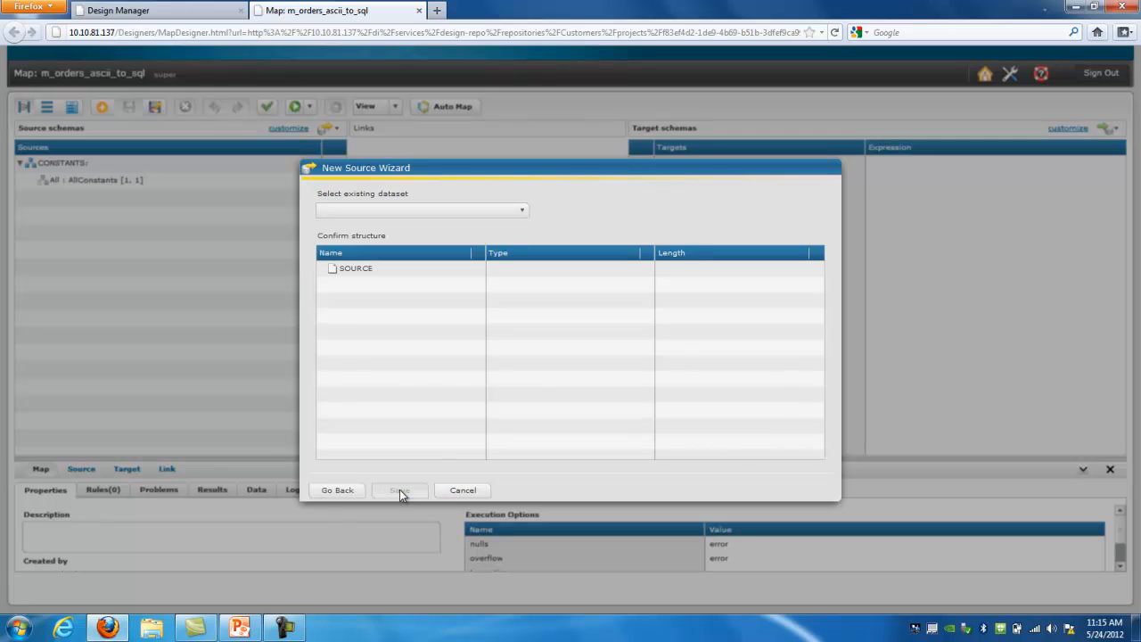
click(522, 211)
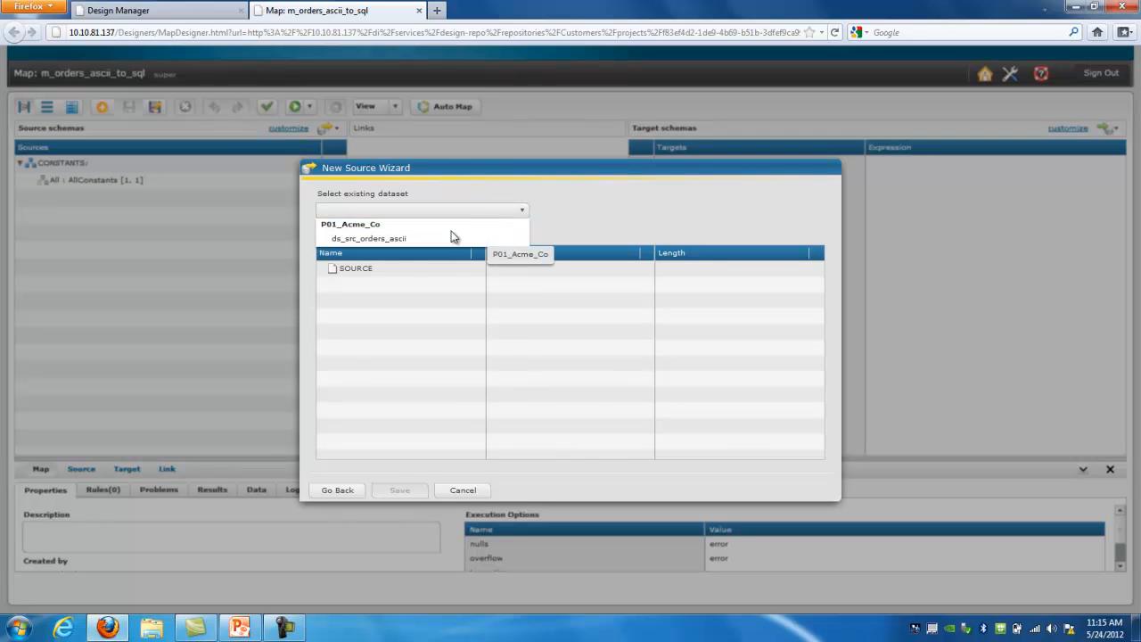
click(385, 238)
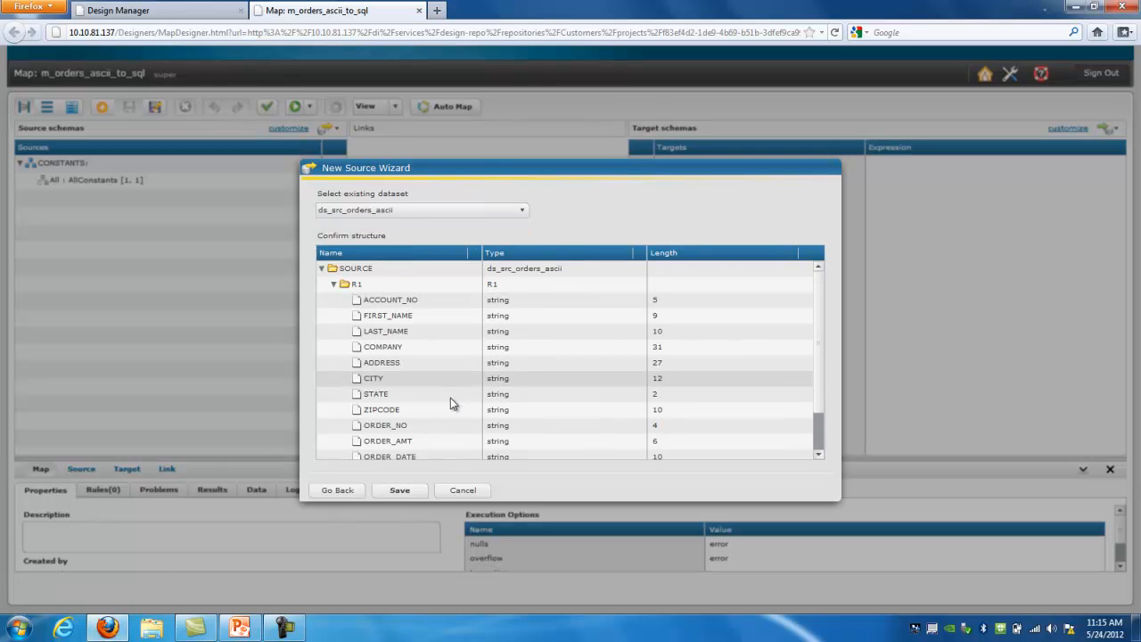
click(402, 490)
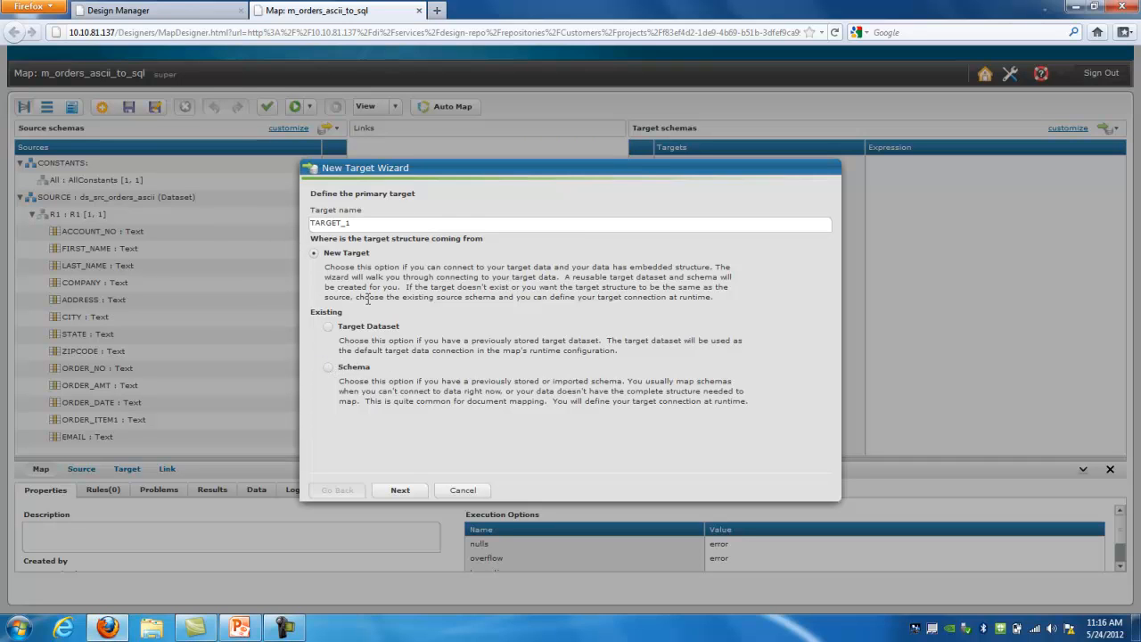
Define the map's primary target from the existing target dataset ds_trg_orders_table
click(328, 326)
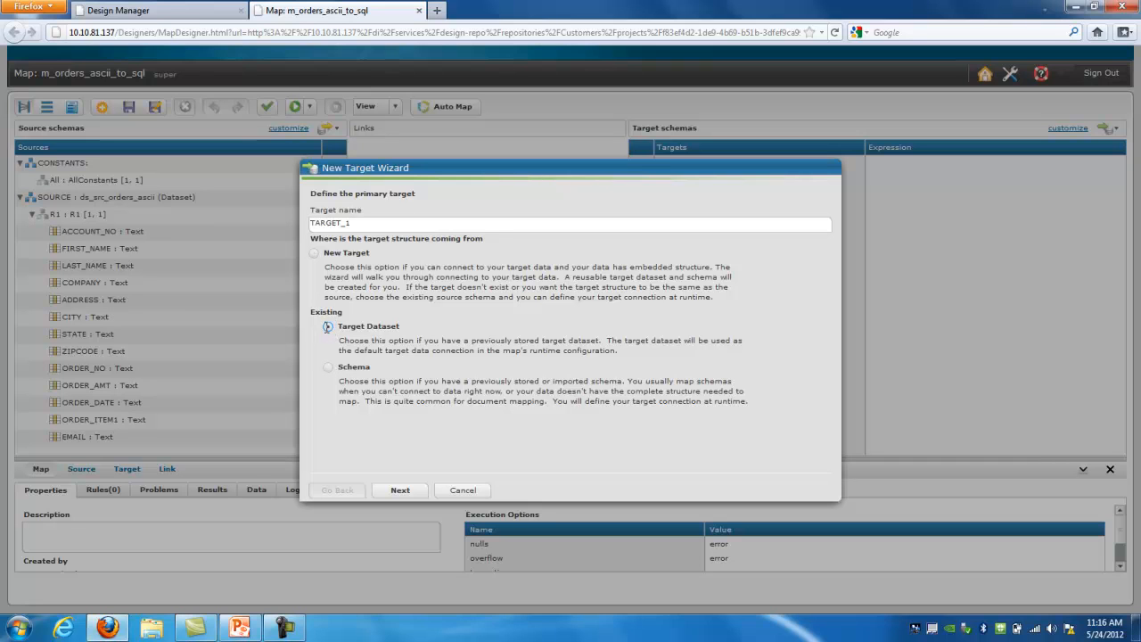
click(400, 490)
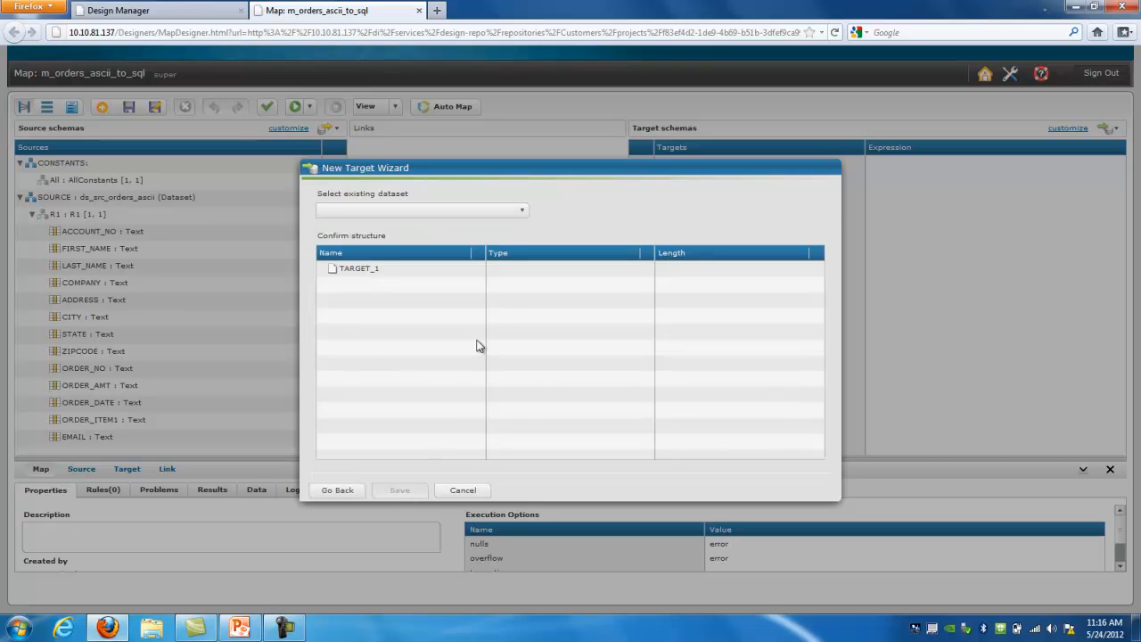
click(523, 212)
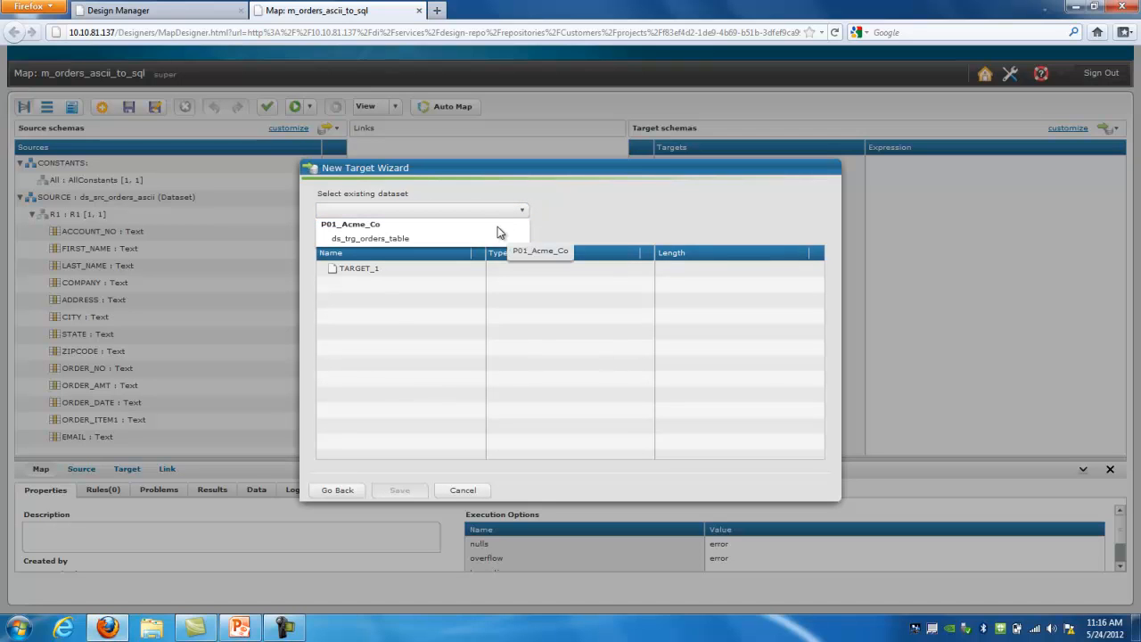
click(398, 241)
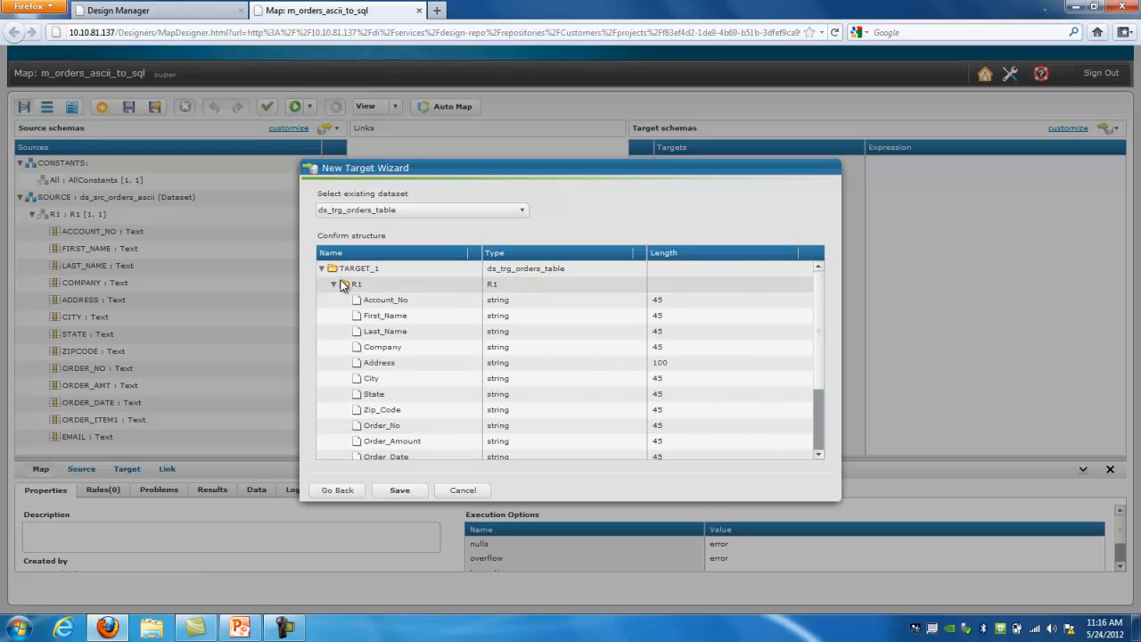
click(400, 490)
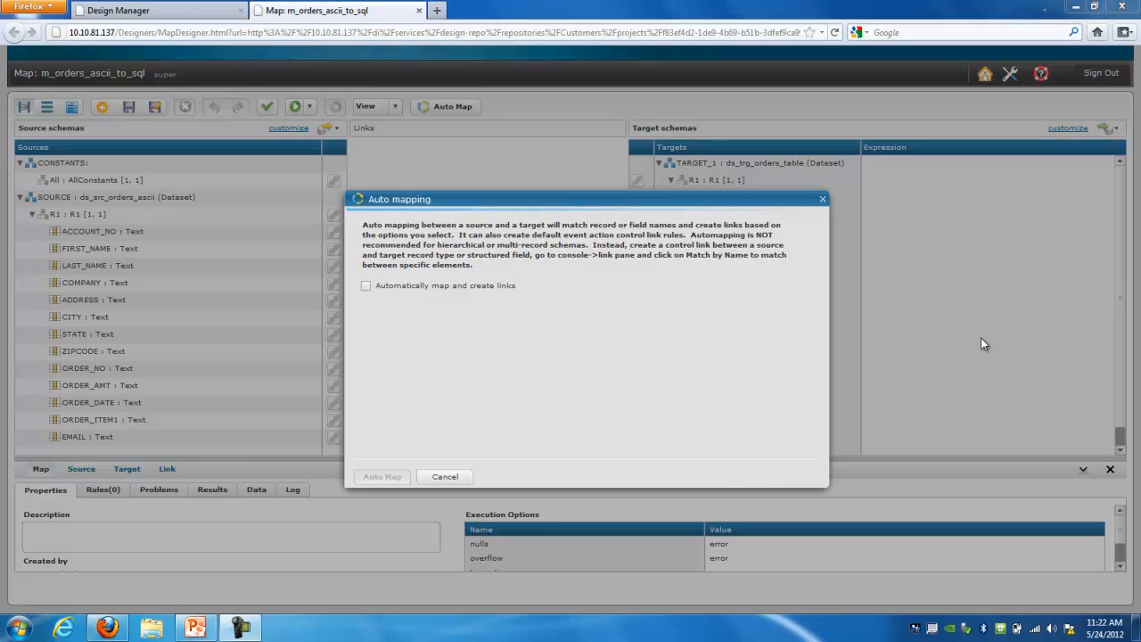
Auto map source to target with all link types and default ECA rules on control links, then collapse the lower pane
click(365, 286)
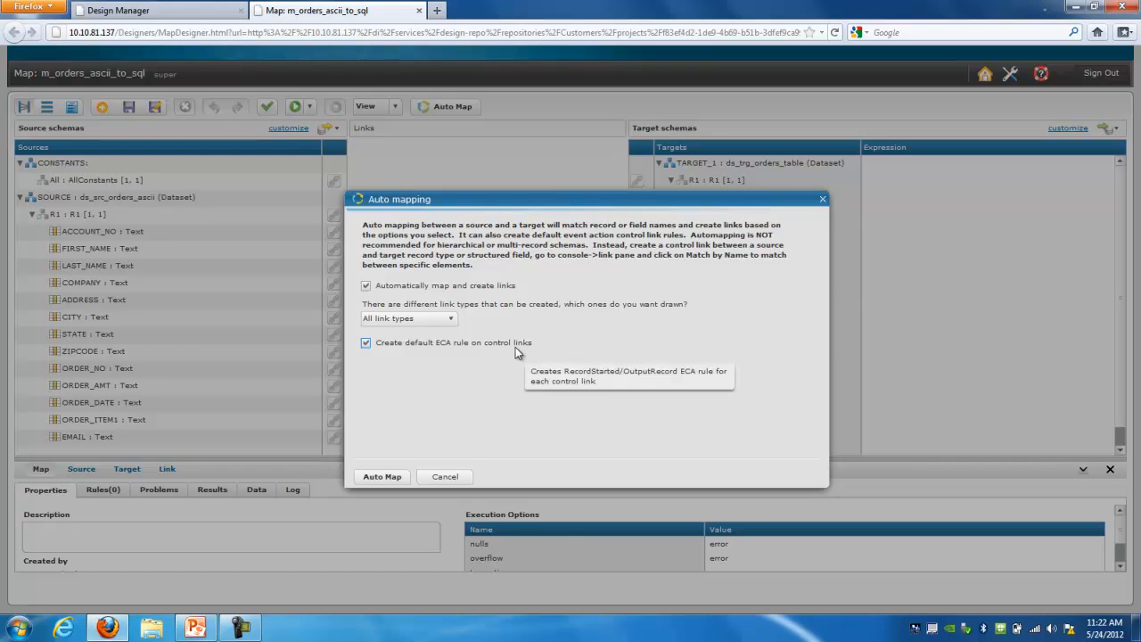
click(386, 476)
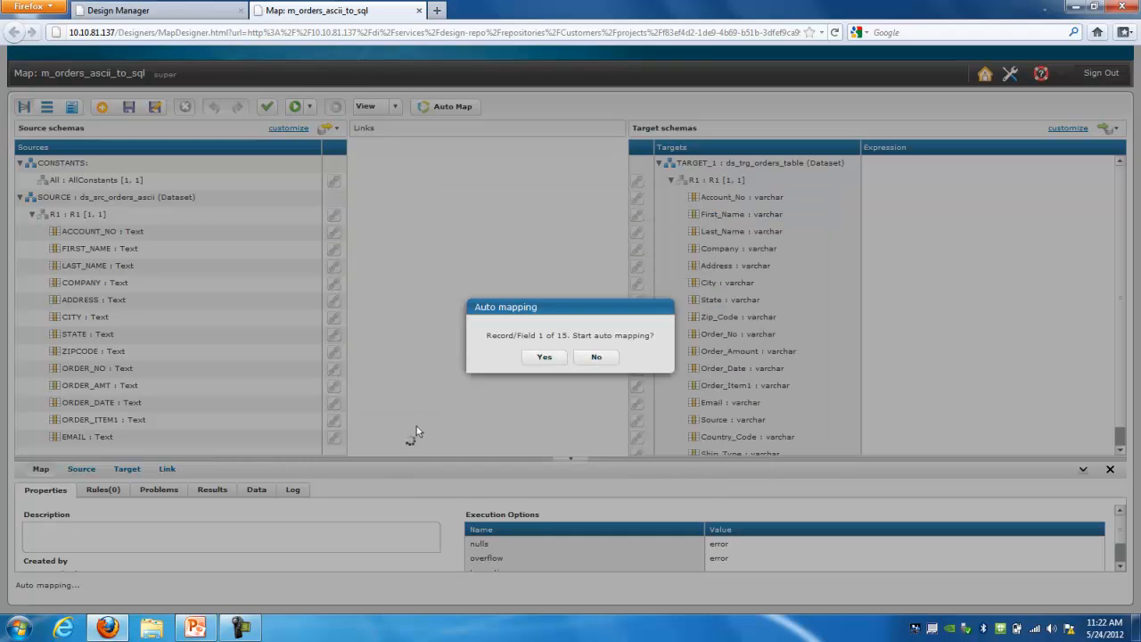
click(545, 357)
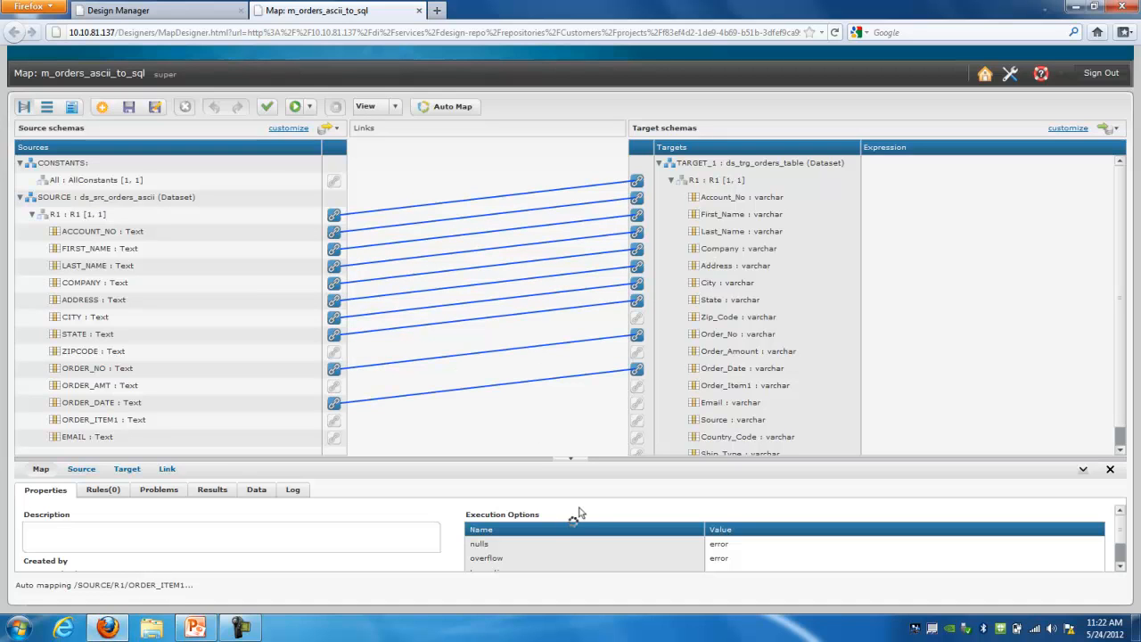
click(571, 458)
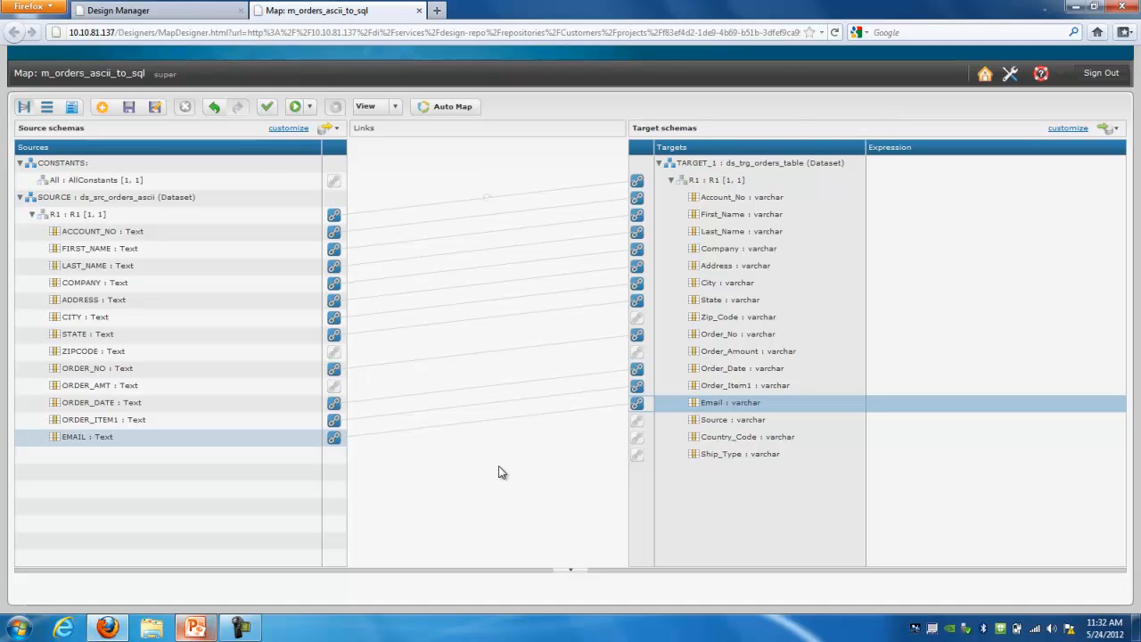
Select the R1 control link, review the Types of Links slide in PowerPoint, and return to the map in Firefox
click(587, 188)
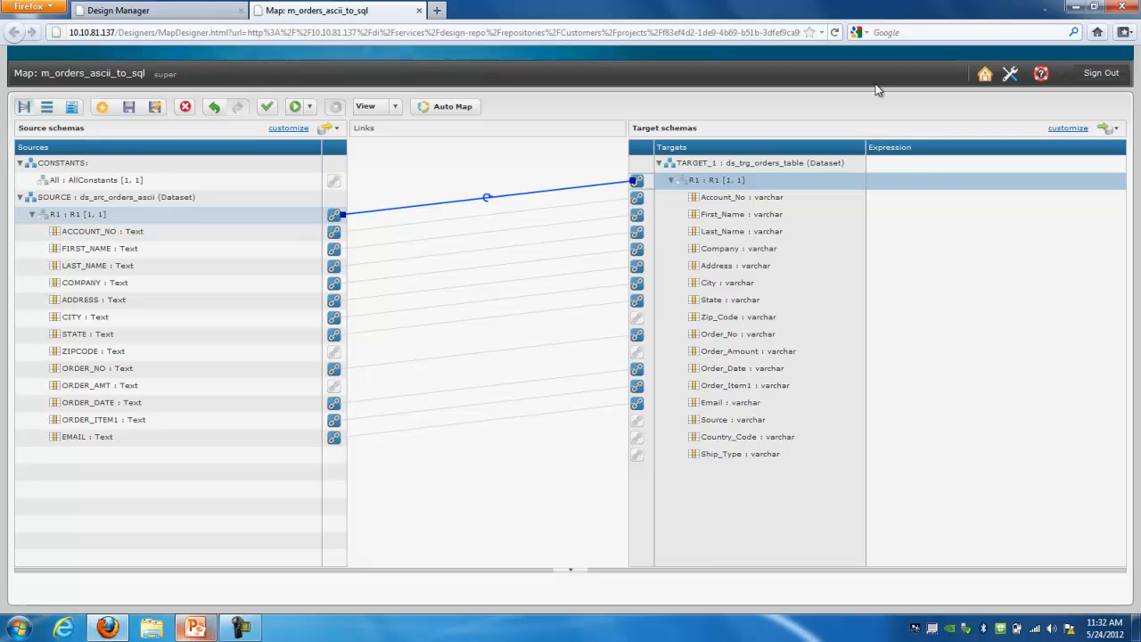
click(1076, 8)
click(195, 628)
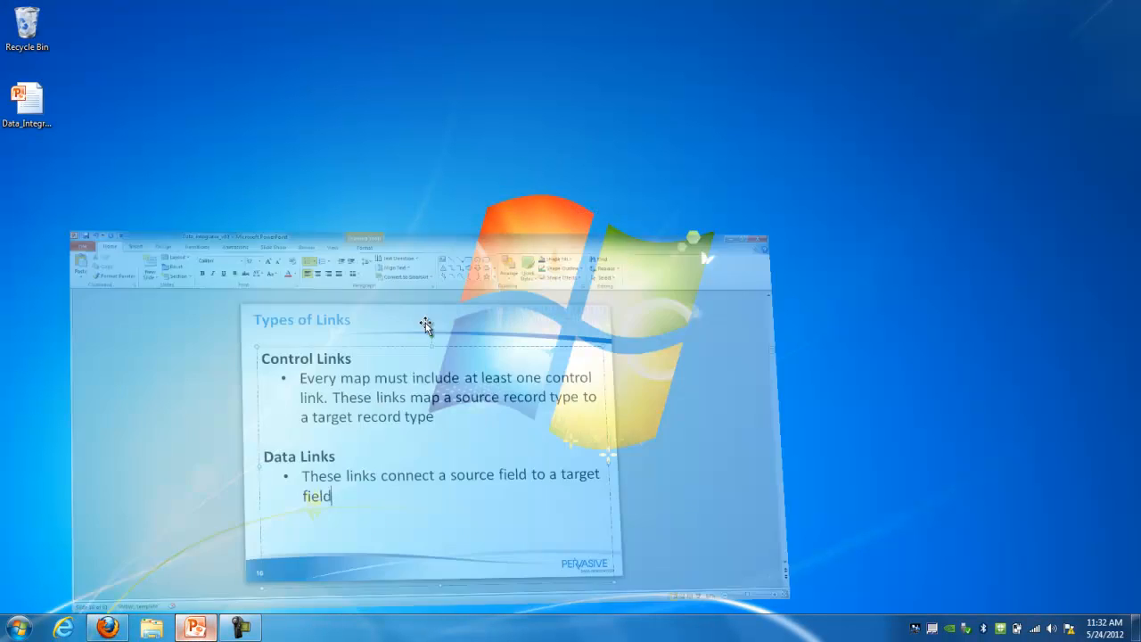
click(1022, 332)
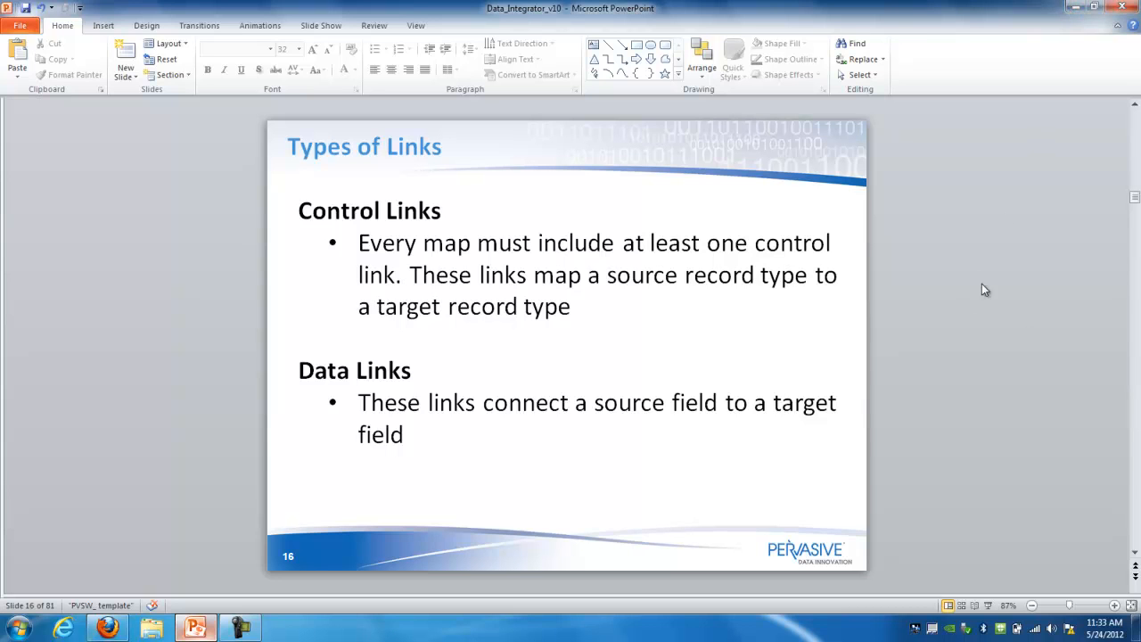
click(1072, 8)
click(107, 629)
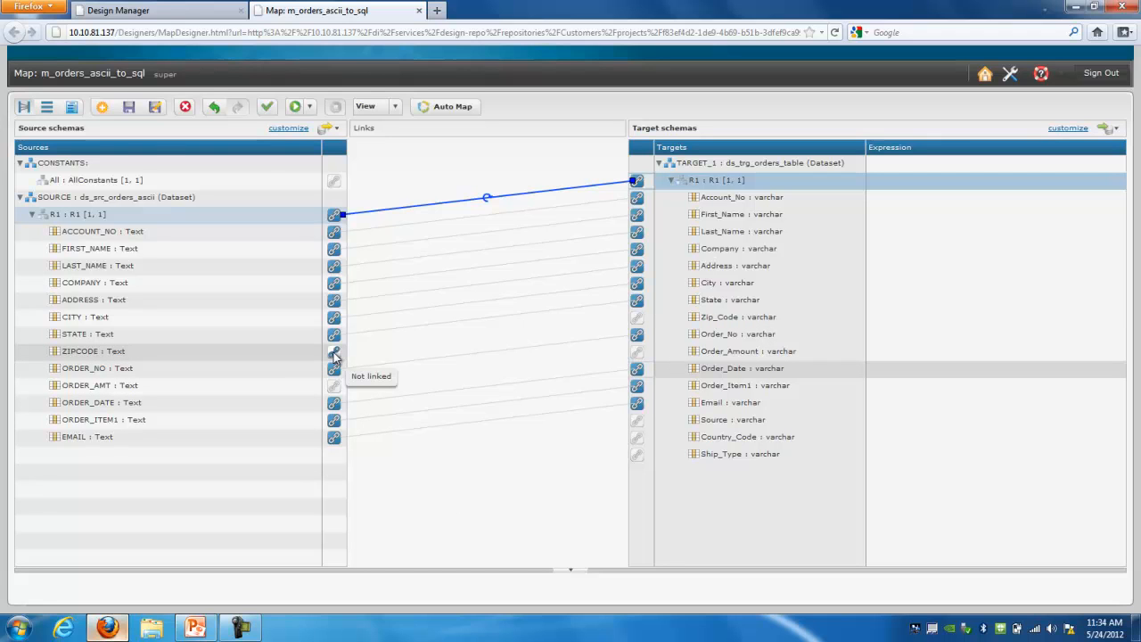
Link source field ZIPCODE to target field Zip_Code, and ORDER_AMT to Order_Amount
drag(334, 355, 643, 320)
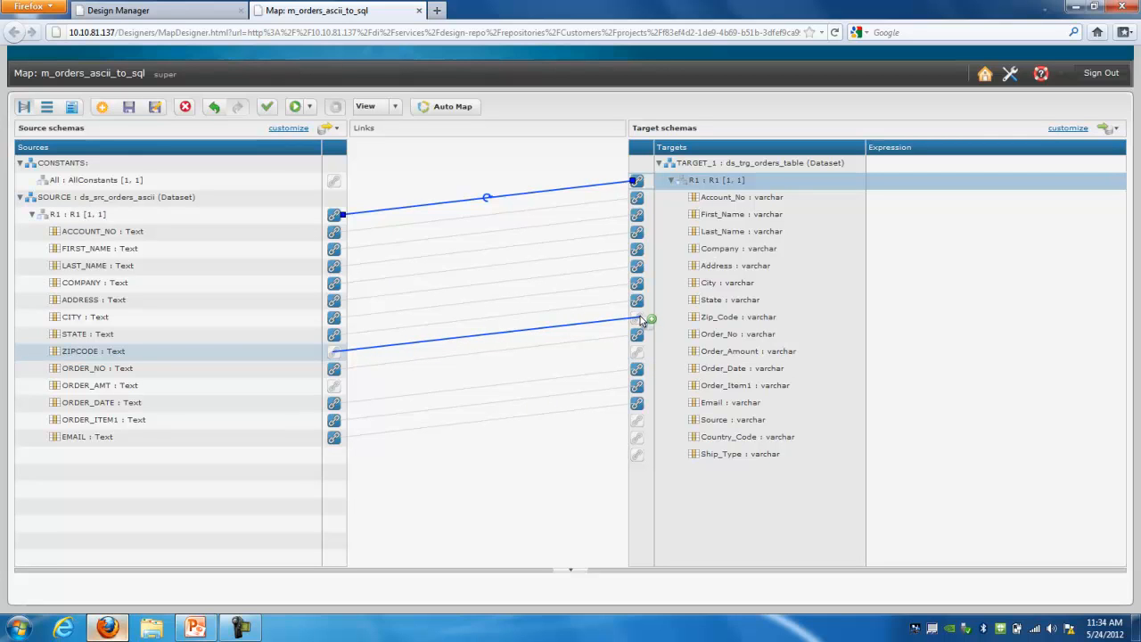
mouse_move(641, 319)
mouse_down()
mouse_move(597, 322)
mouse_move(638, 320)
mouse_up()
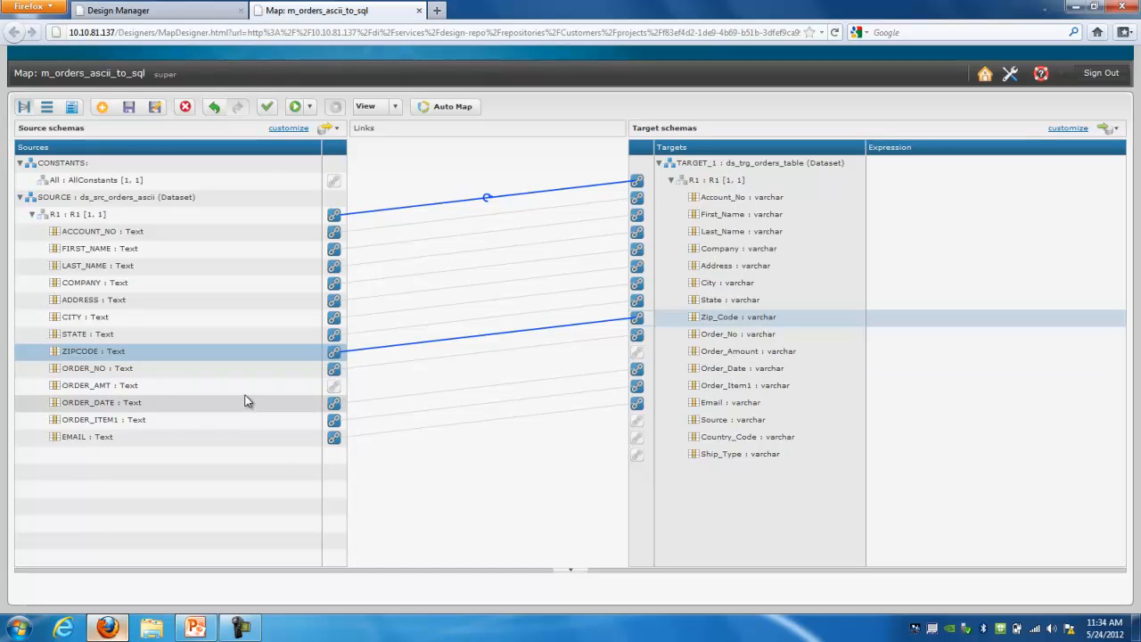
click(334, 389)
drag(333, 389, 639, 357)
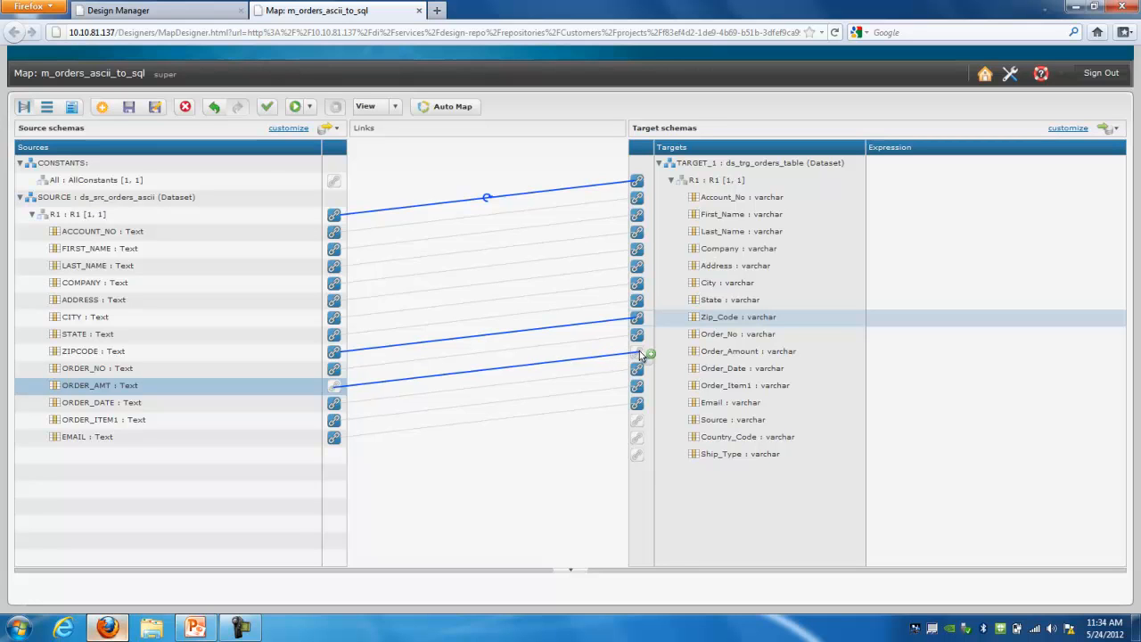
drag(640, 355, 640, 355)
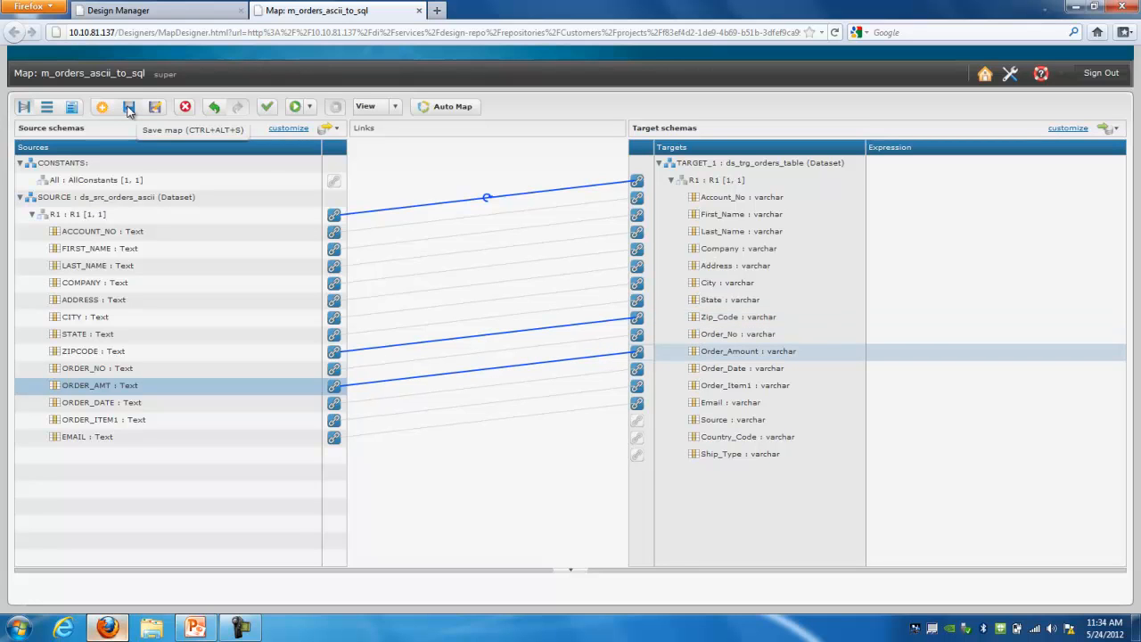
Save the map, validate it, and expand the lower pane to check the list of problems
click(128, 107)
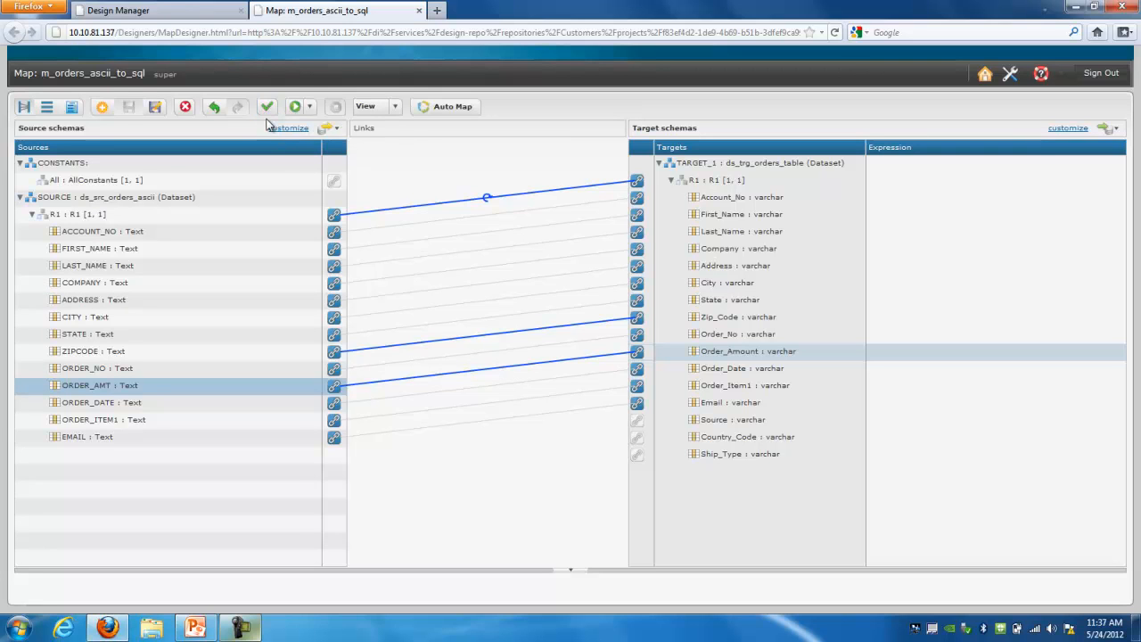
click(267, 108)
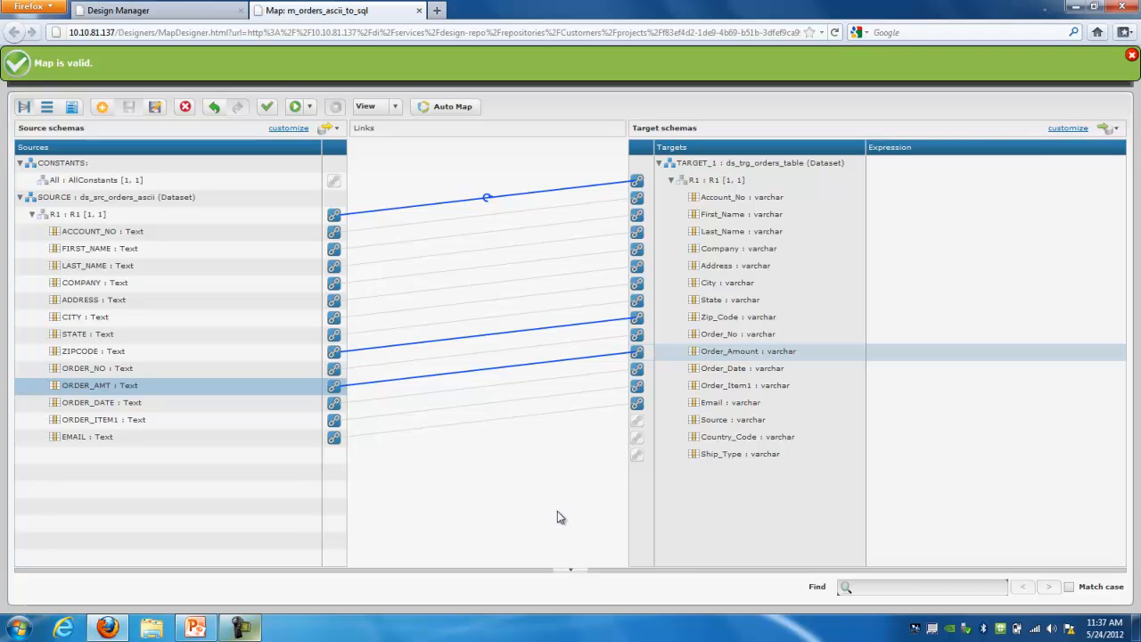
drag(570, 570, 569, 490)
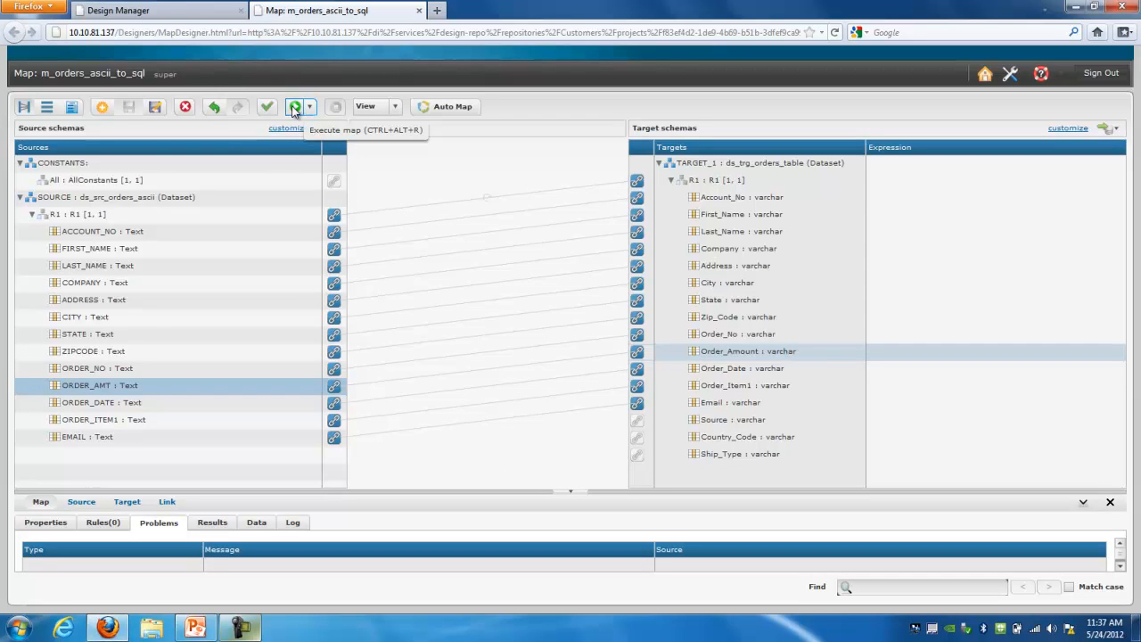
Execute the map and enlarge the results pane to show the job's events
click(294, 108)
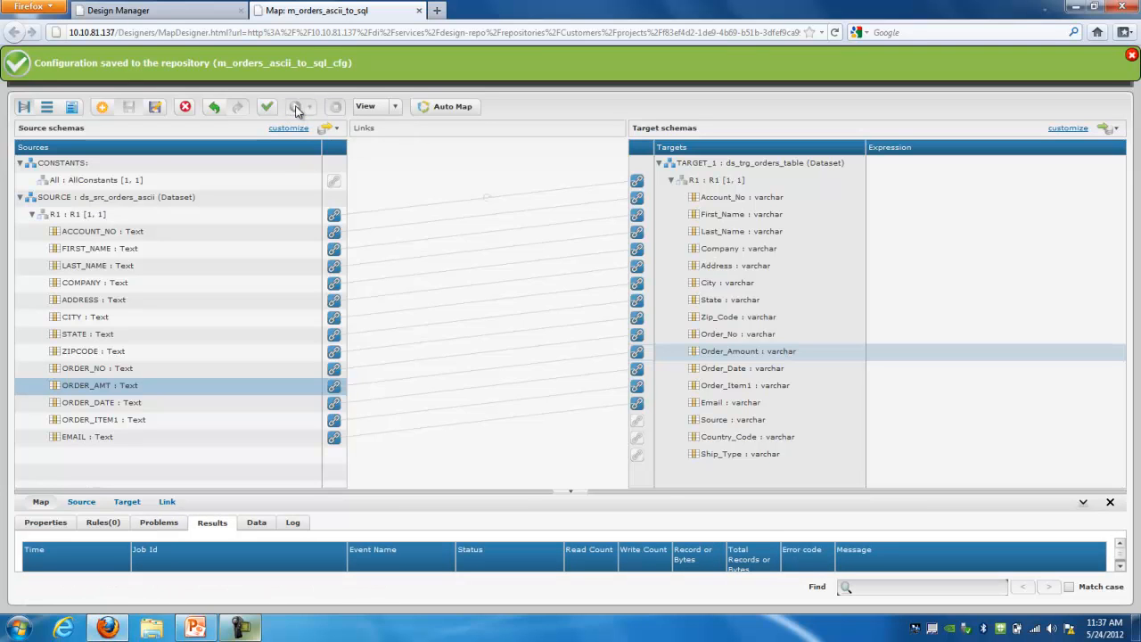
drag(569, 491, 543, 294)
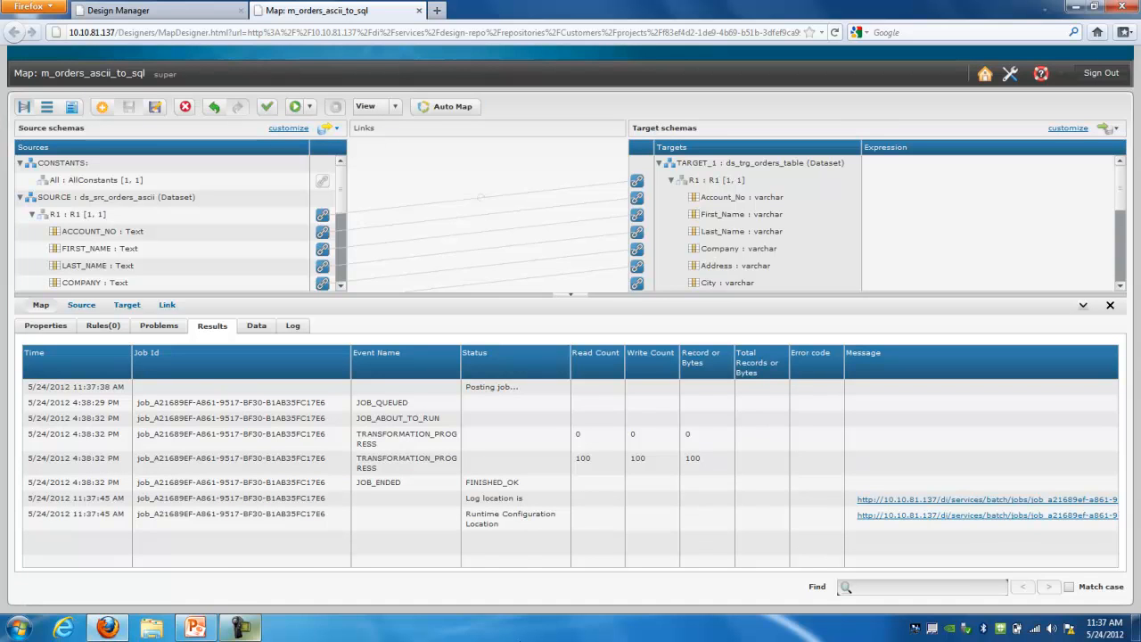
click(240, 627)
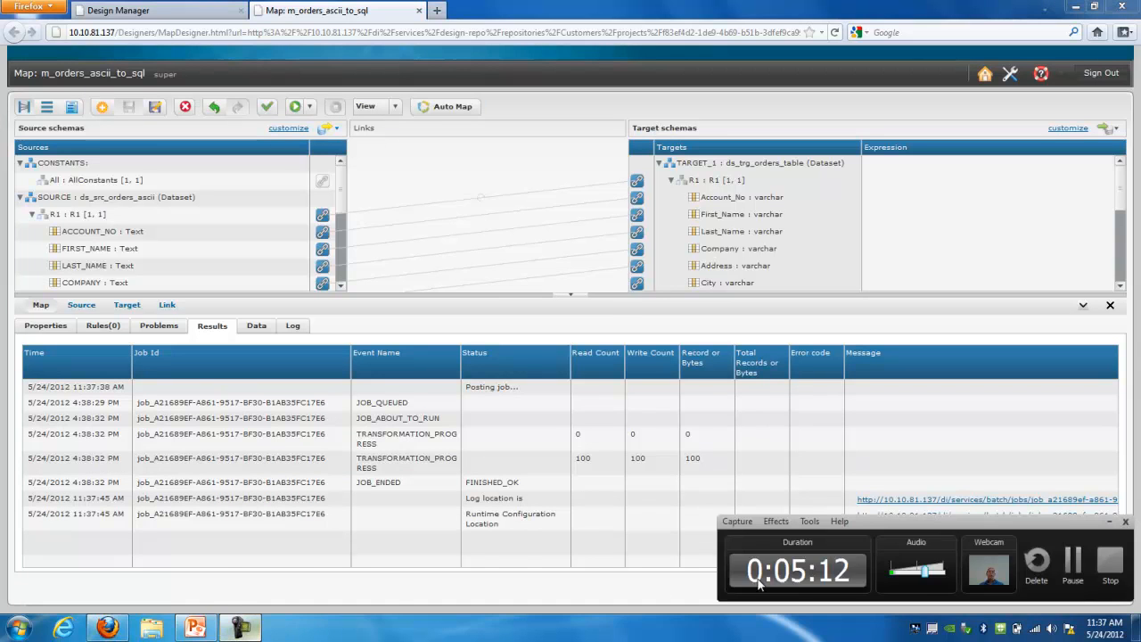
click(1076, 560)
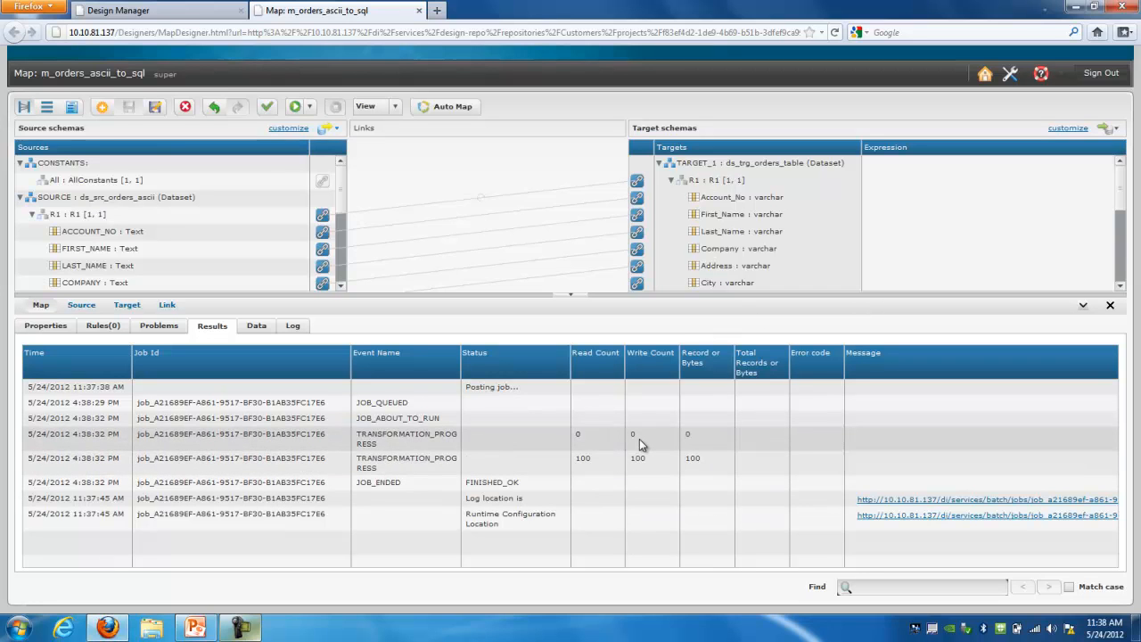
Preview the loaded R1 records of TARGET_1 in the map's data view
click(258, 326)
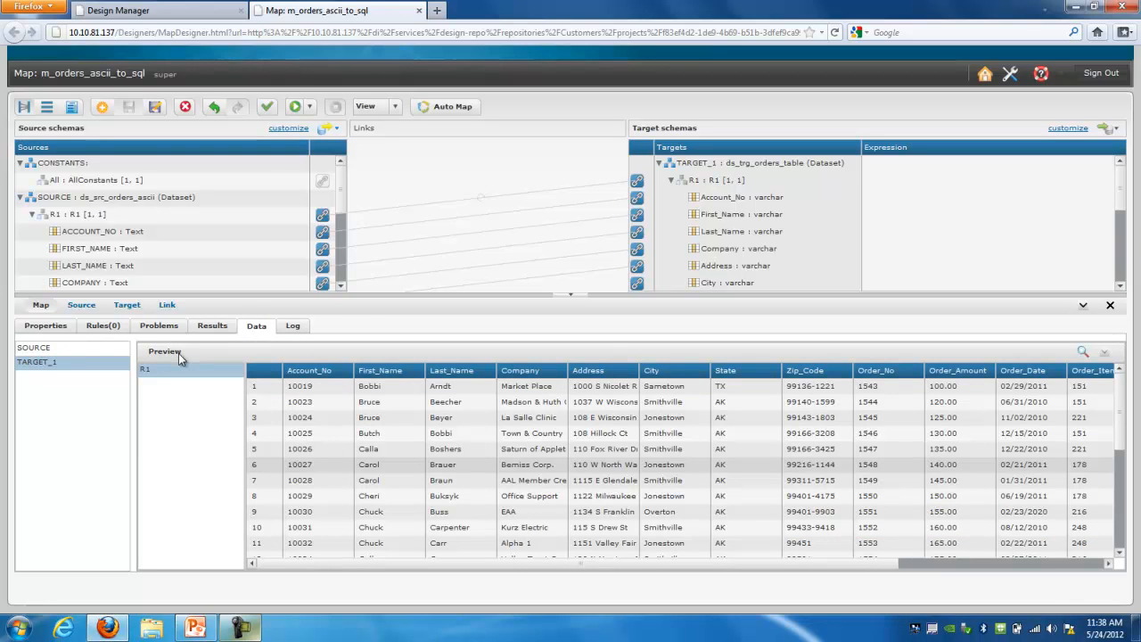